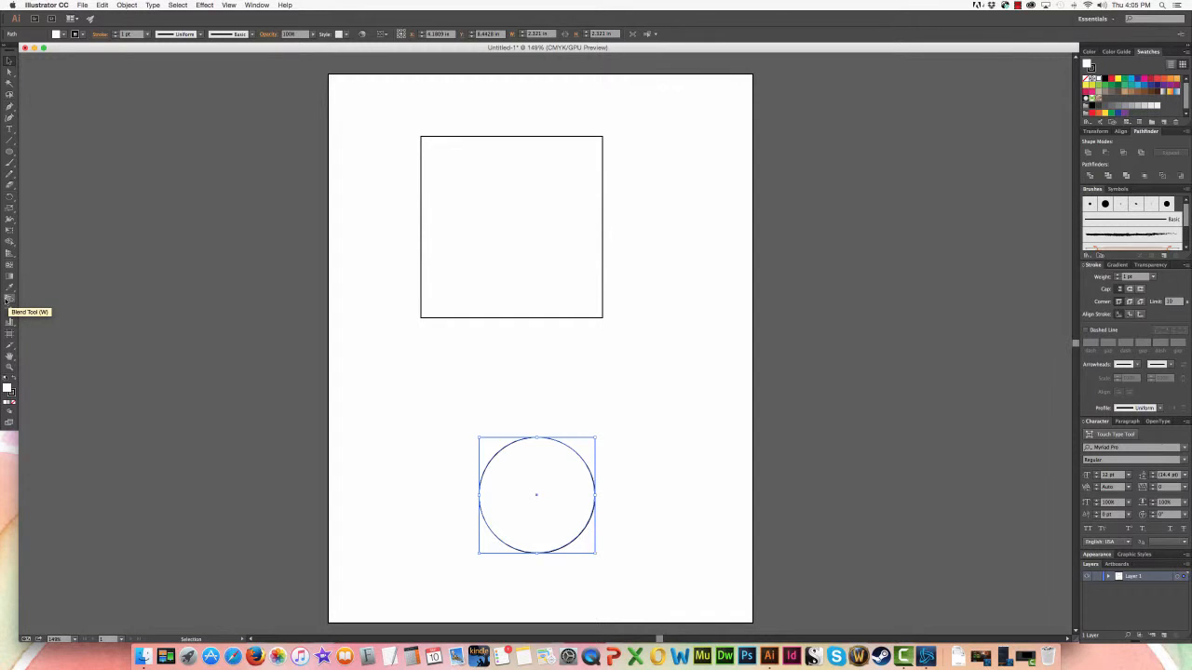
- Move the square slightly down and left toward the circle, and try selecting both shapes together with a marquee
drag(590, 317, 575, 347)
drag(617, 466, 485, 313)
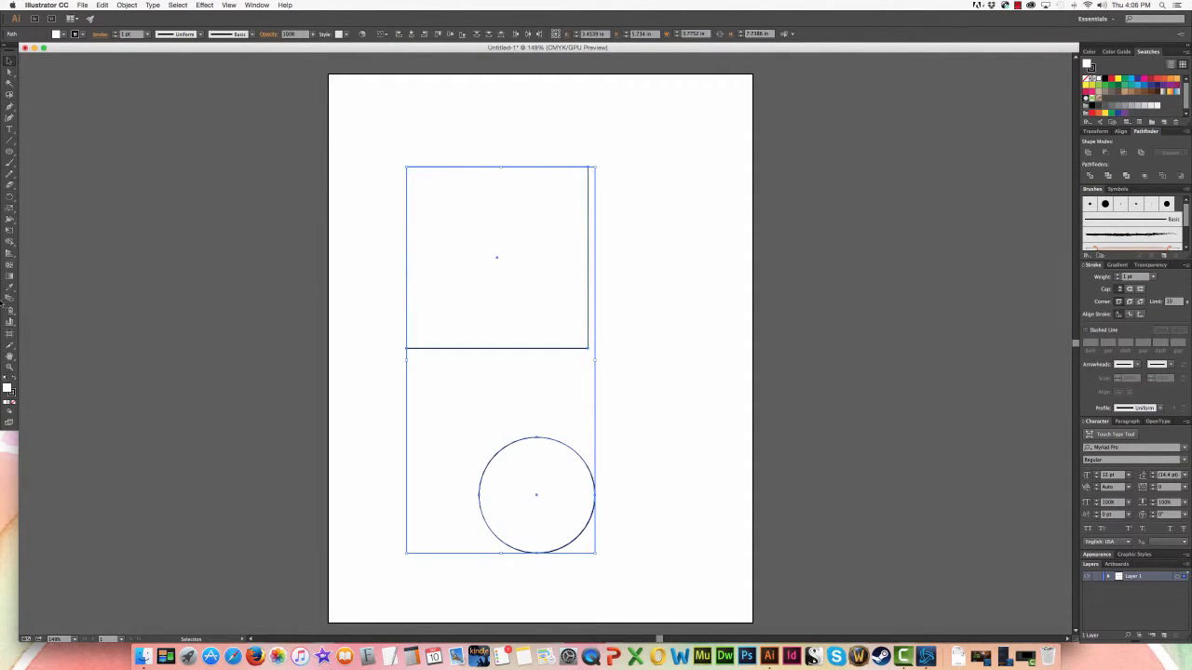
click(386, 338)
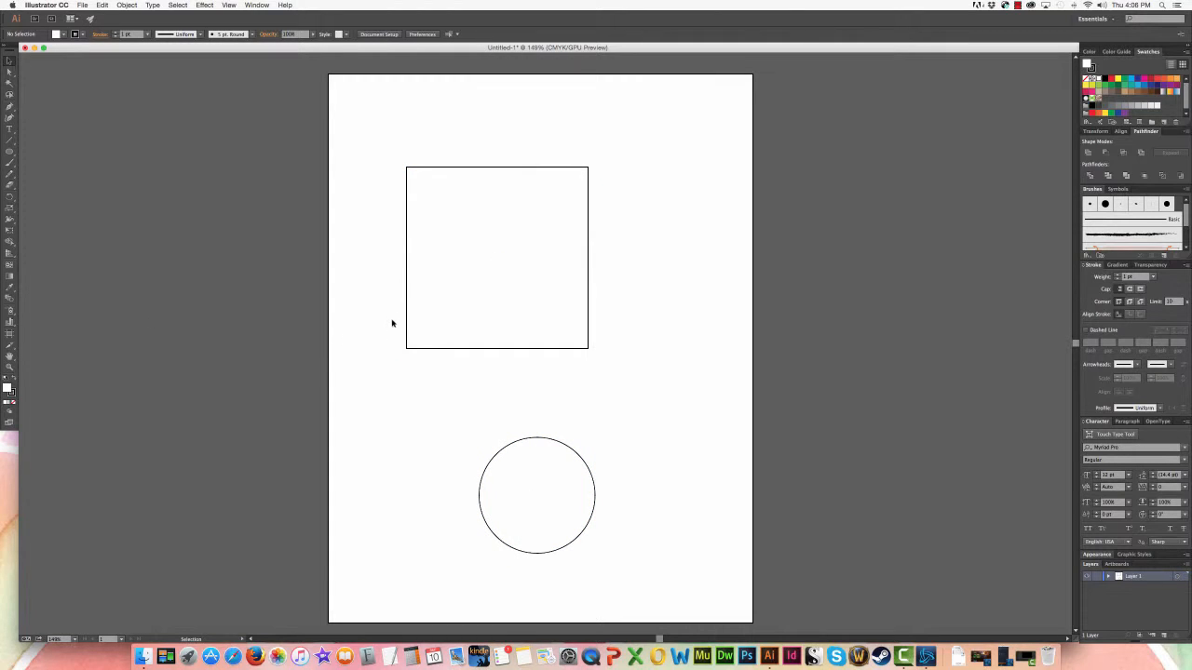
drag(394, 311, 527, 486)
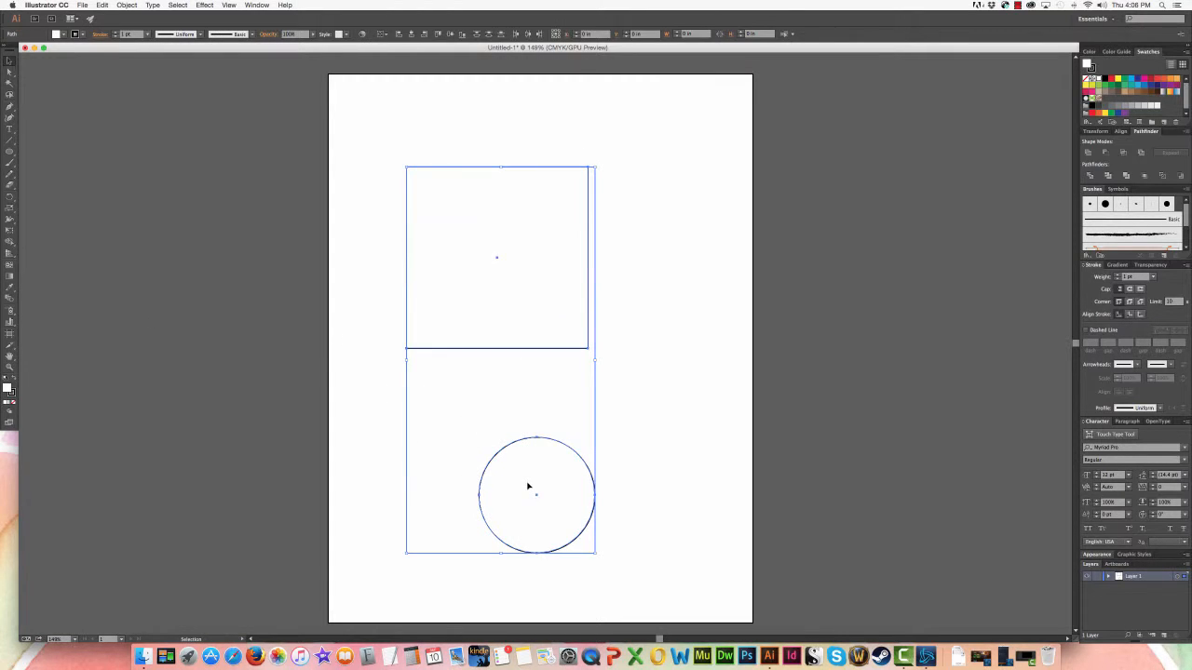
click(663, 391)
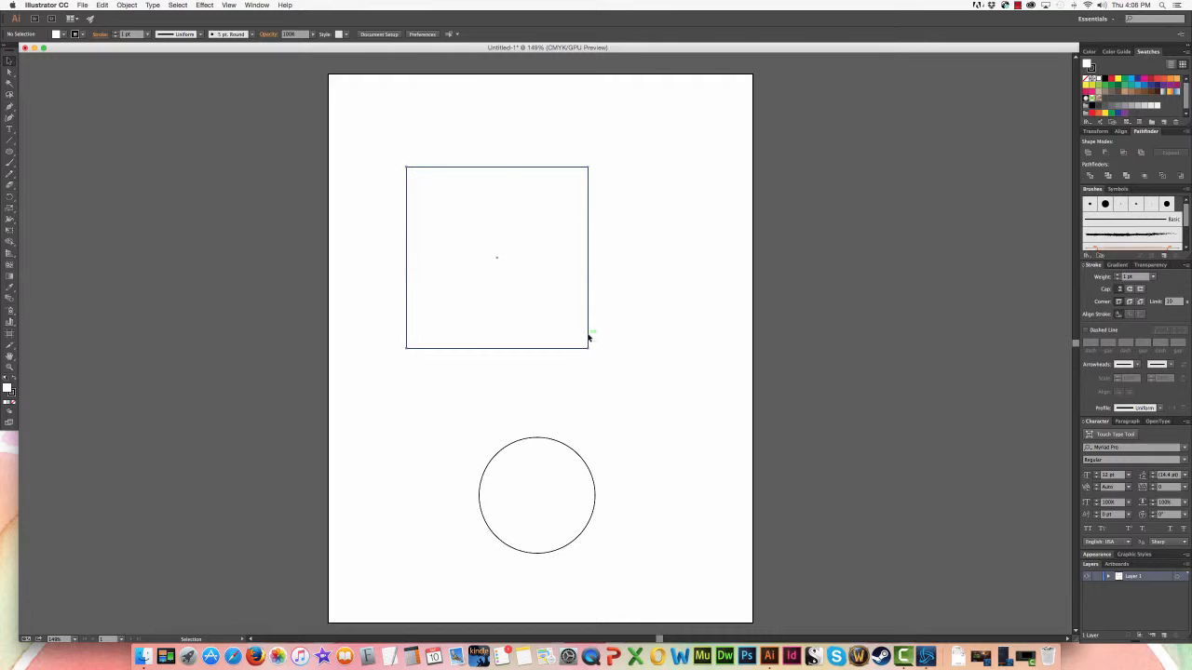
- Select the square and the circle and join them with the Blend tool, from the square to the circle
click(587, 335)
shift+click(561, 443)
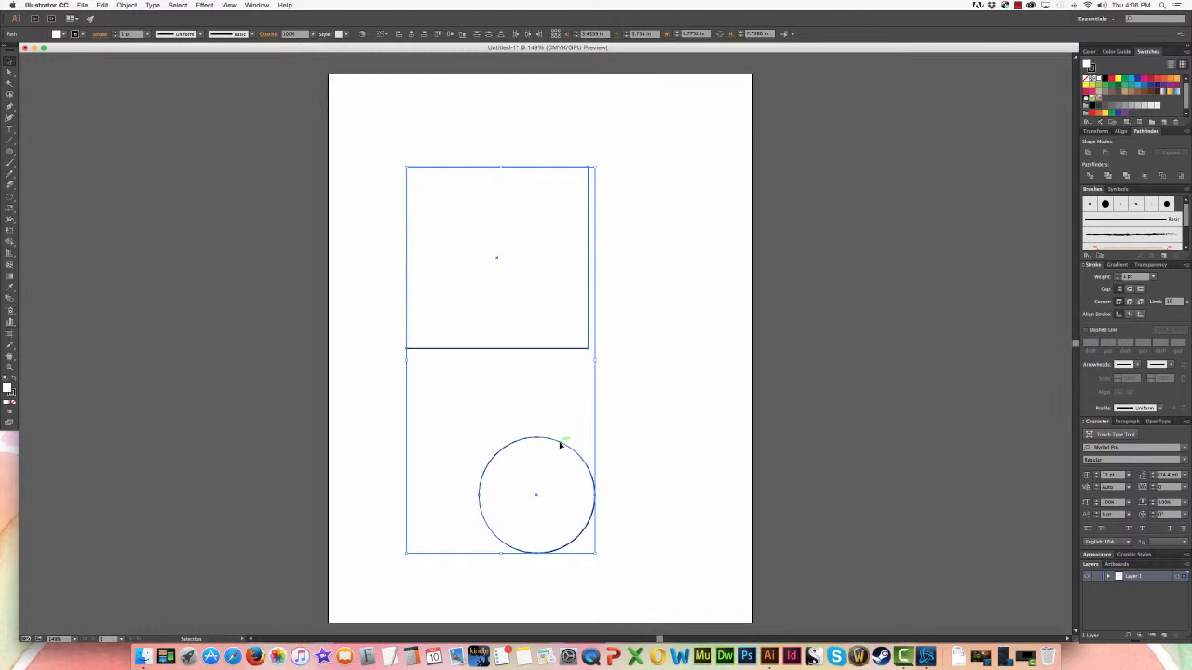
click(9, 302)
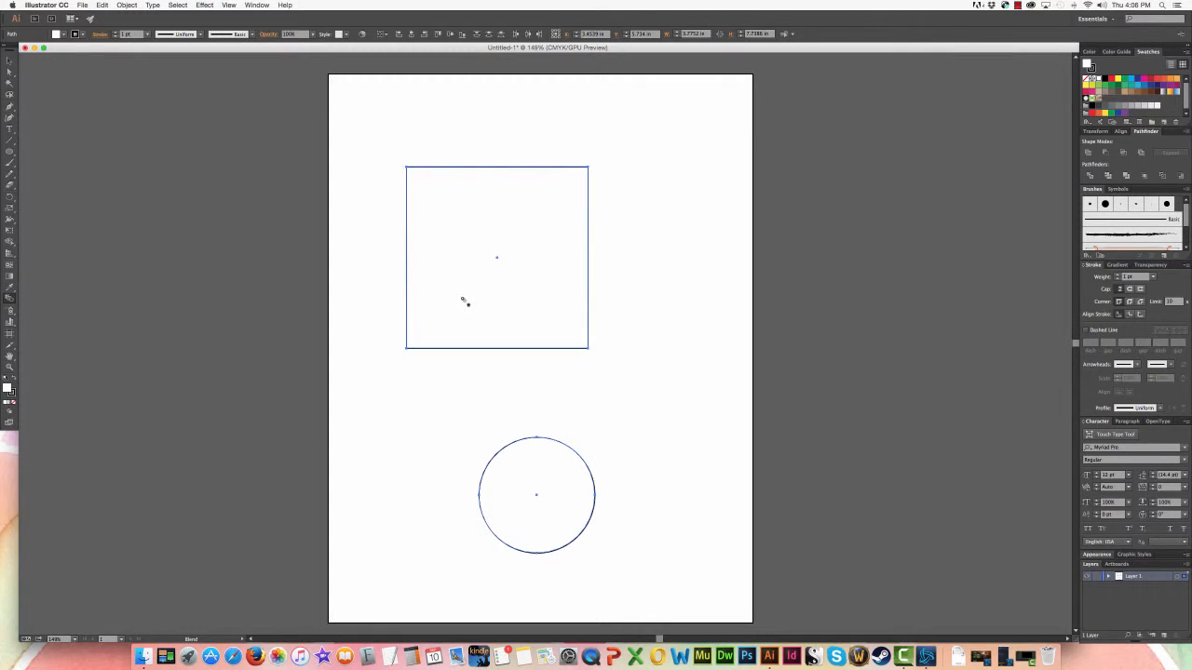
click(480, 341)
click(512, 476)
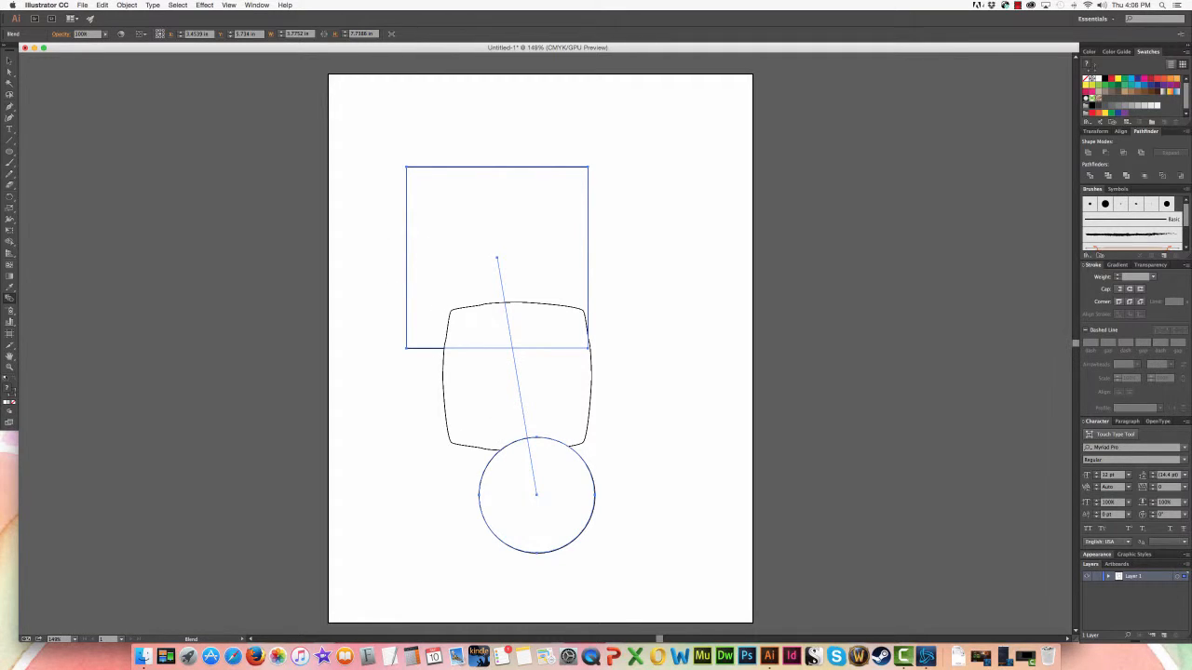
- Open the blend's options, turn on the preview and set the spacing to Specified Steps
double_click(10, 299)
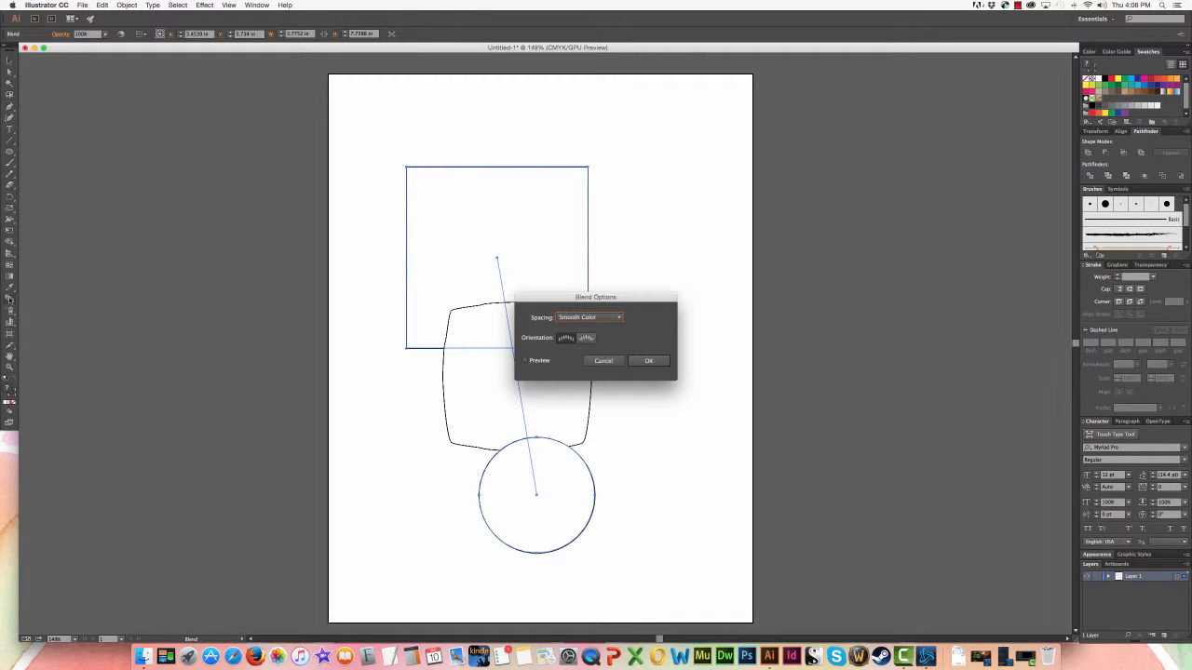
drag(626, 298, 734, 198)
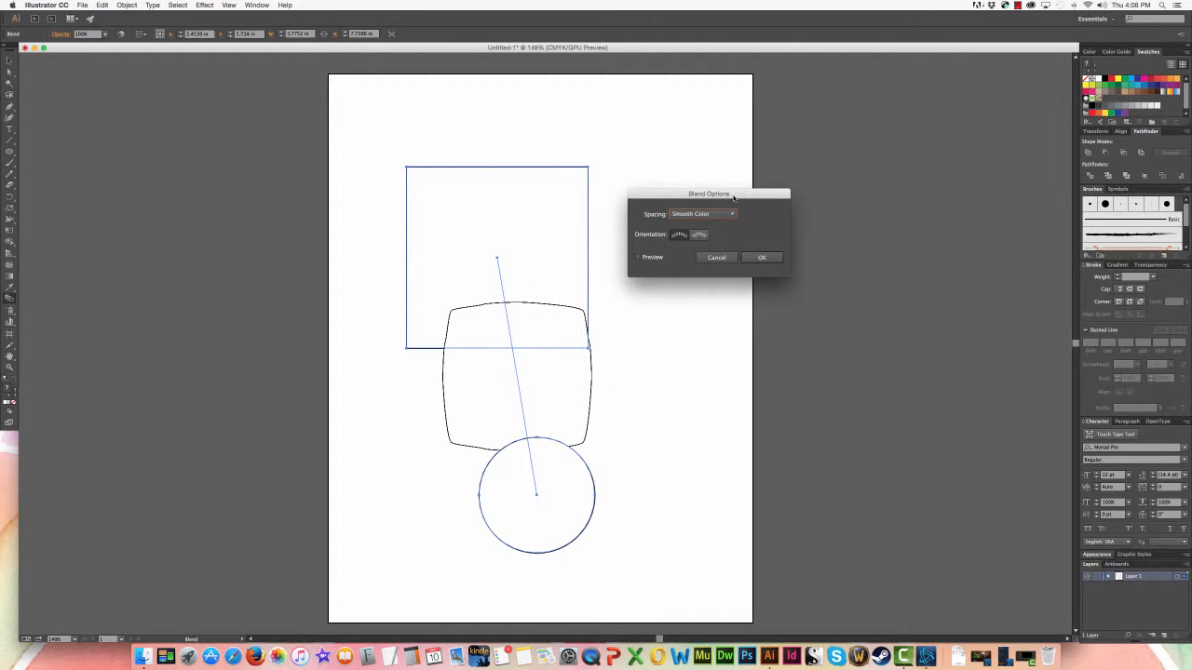
click(640, 259)
click(731, 214)
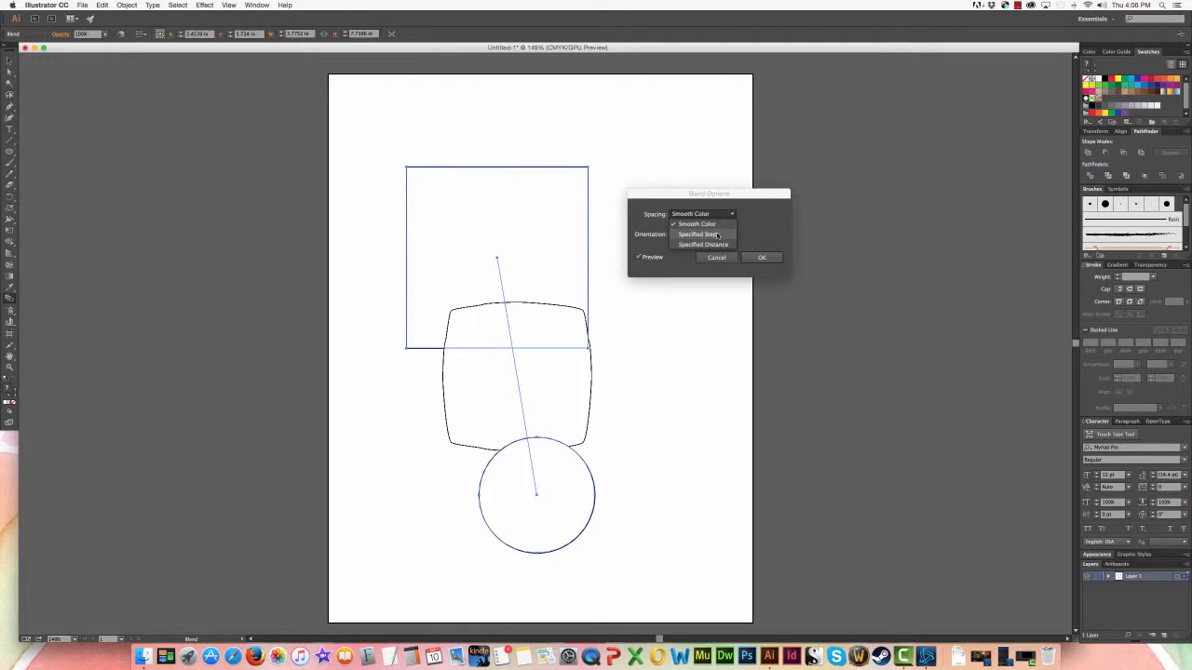
click(717, 235)
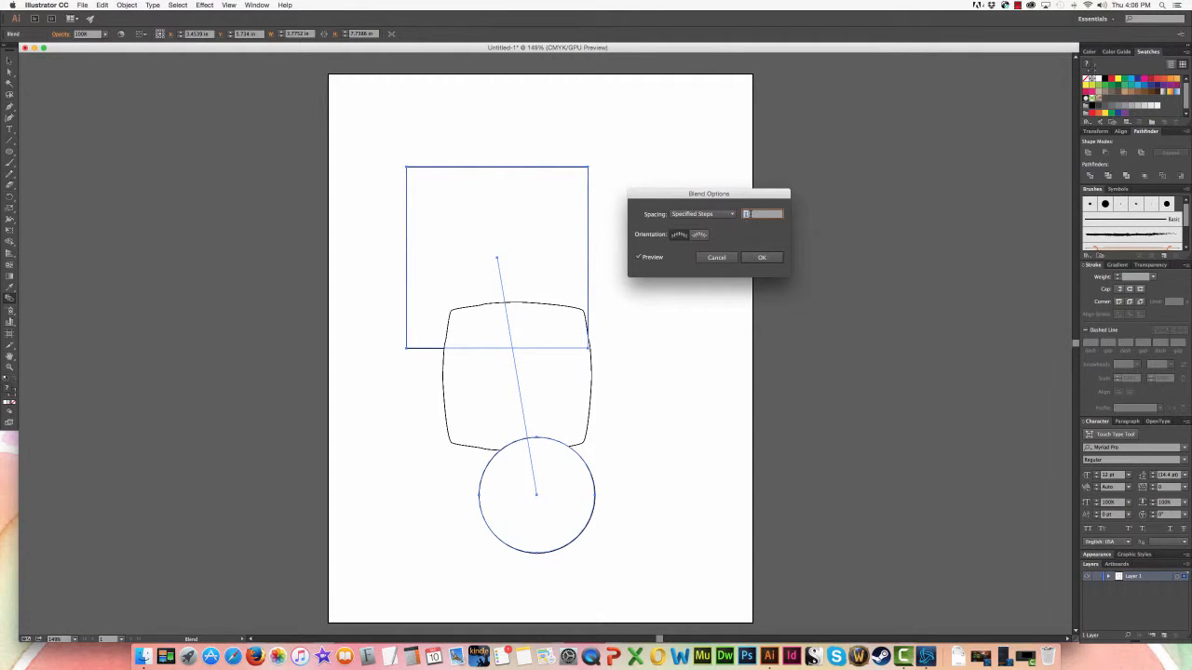
- Set the number of blend steps to 61 and apply the blend options
key(Up)
key(Up)
key(Up)
key(Up)
key(Up)
key(Up)
key(Up)
key(Up)
key(Up)
key(Up)
key(Up)
key(Up)
key(Up)
key(Up)
key(Up)
key(Up)
key(Up)
key(Up)
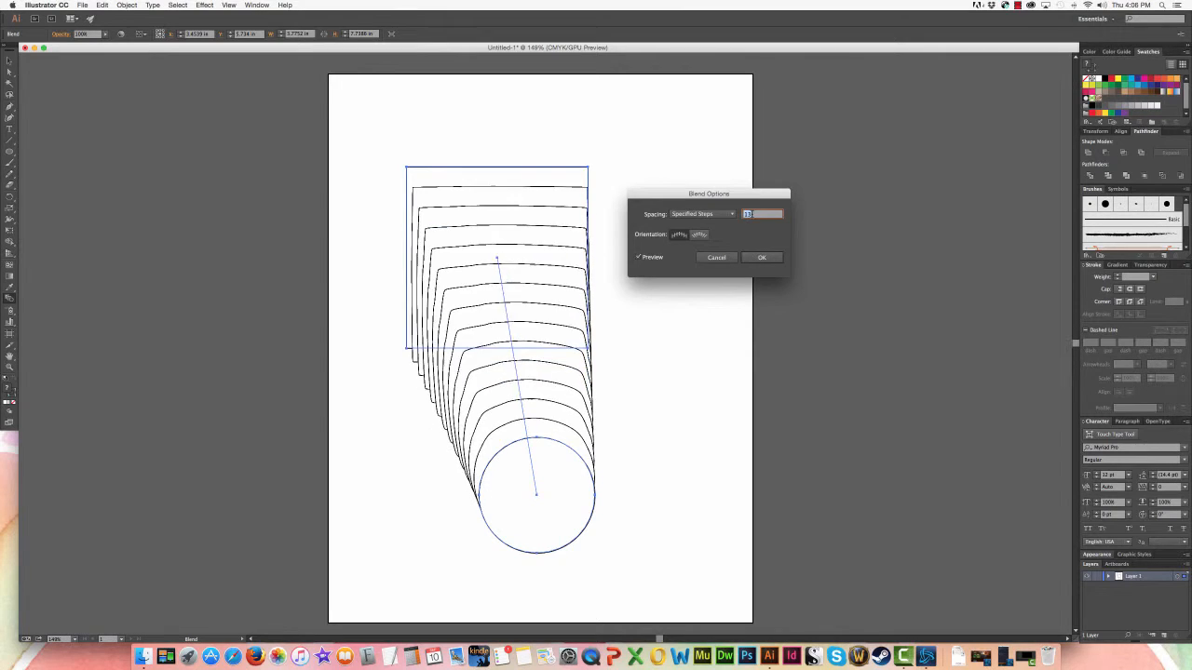
key(Up)
key(Up)
key(Up)
key(Up)
key(Up)
key(Up)
key(Up)
key(Up)
key(Up)
key(Up)
key(Up)
key(Up)
key(Up)
key(Up)
key(Up)
key(Up)
key(Up)
key(Up)
key(Up)
key(Up)
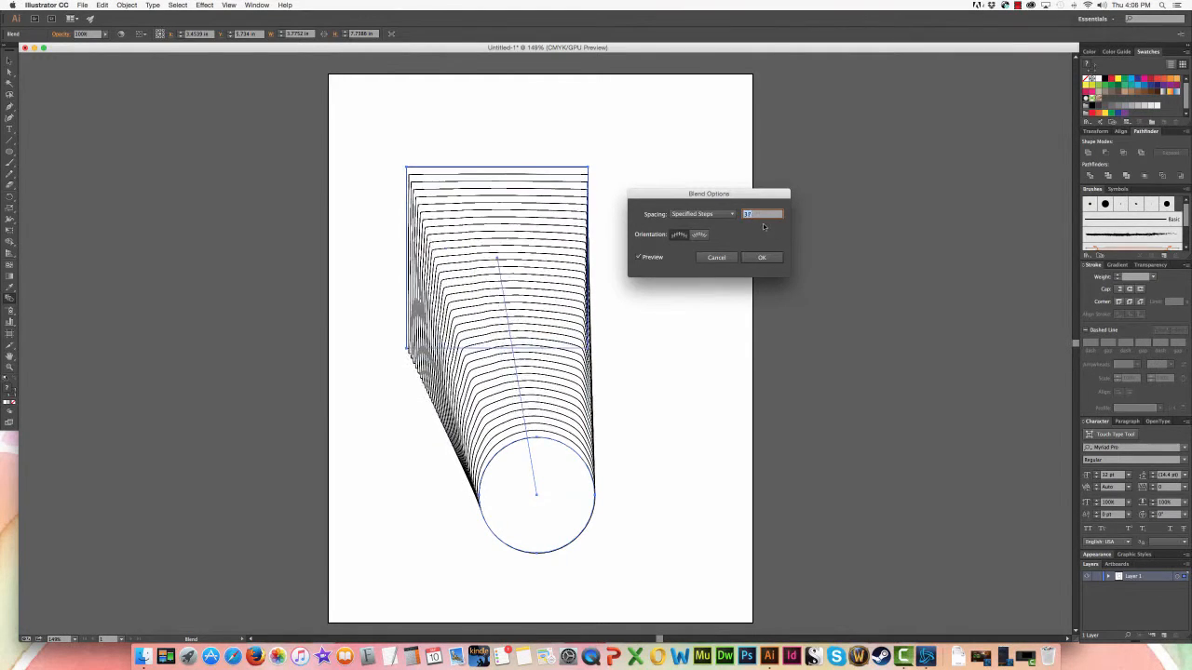
key(Up)
key(Up)
key(Up)
key(Up)
key(Up)
key(Up)
key(Up)
key(Up)
key(Up)
key(Up)
key(Up)
key(Up)
key(Up)
key(Up)
key(Up)
key(Up)
key(Up)
key(Up)
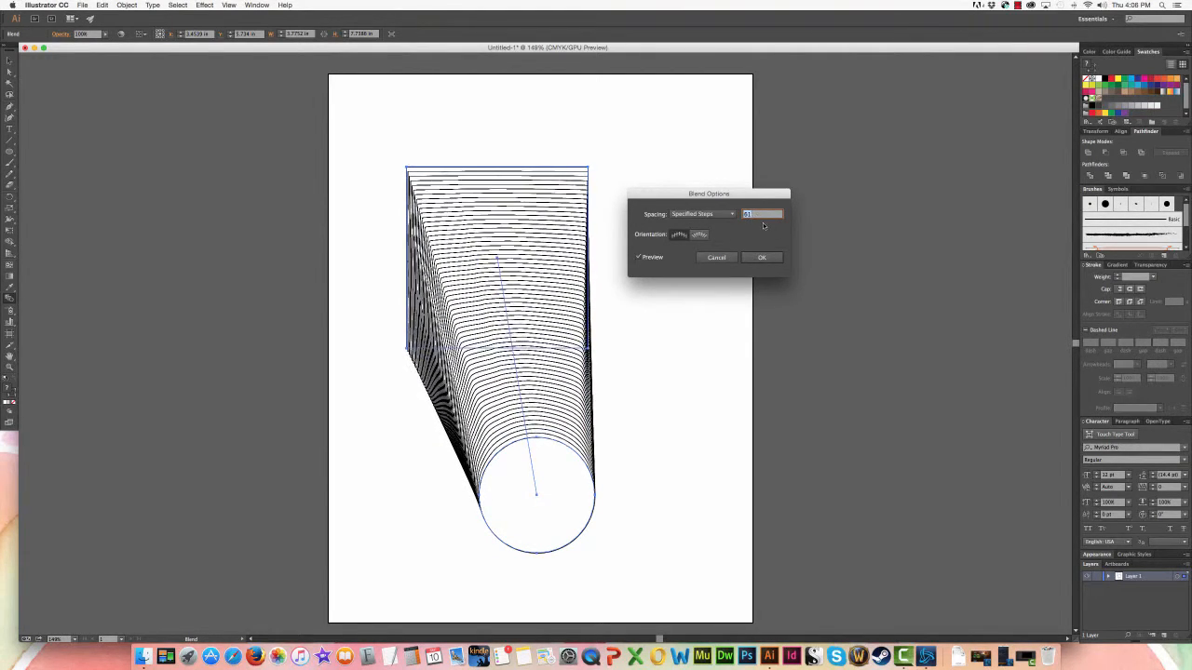
click(761, 258)
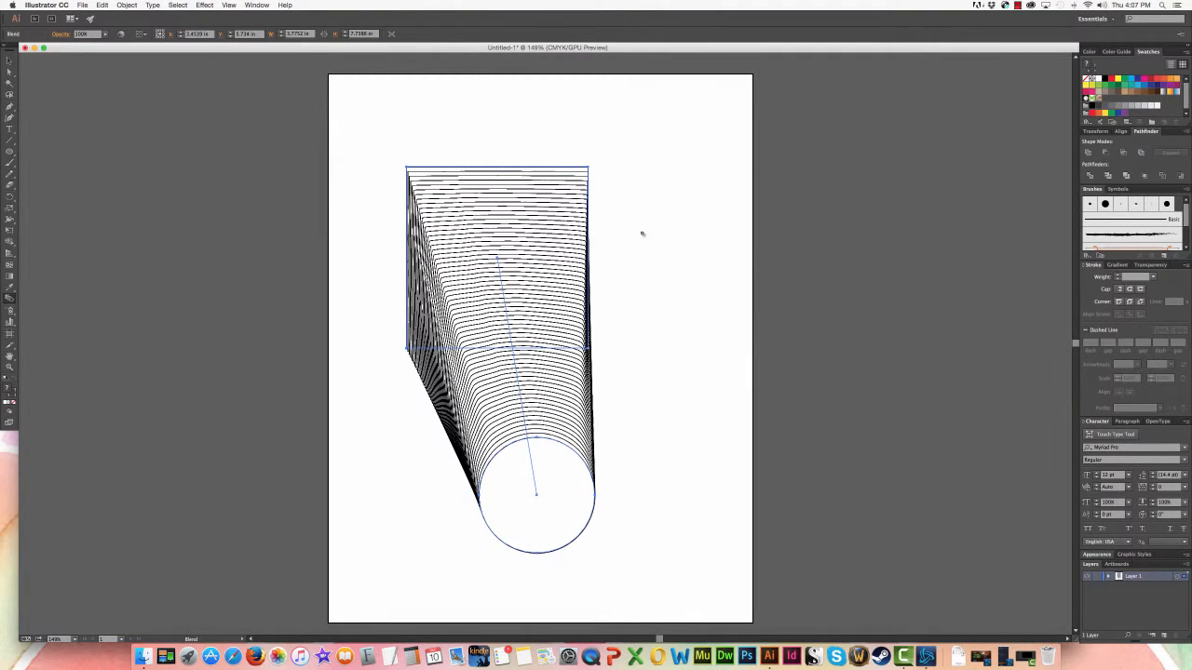
- Deselect the blend and draw a rectangle about 2.38 in wide and 3.2 in high in the empty area beside it
click(9, 61)
click(181, 149)
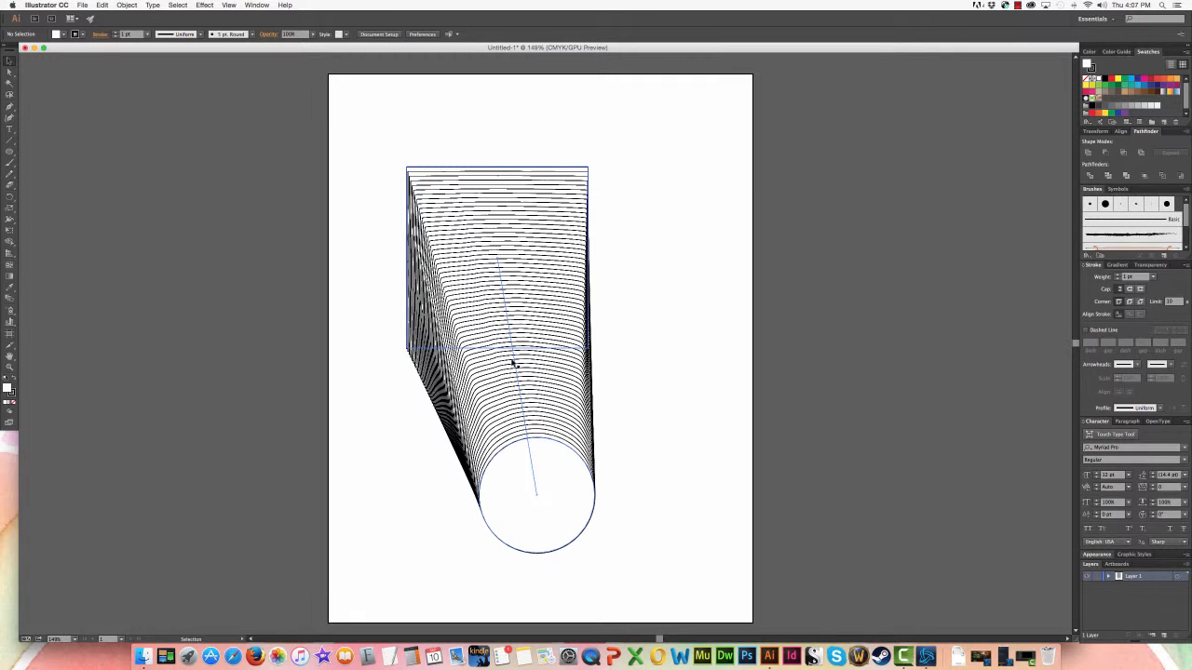
drag(10, 151, 41, 152)
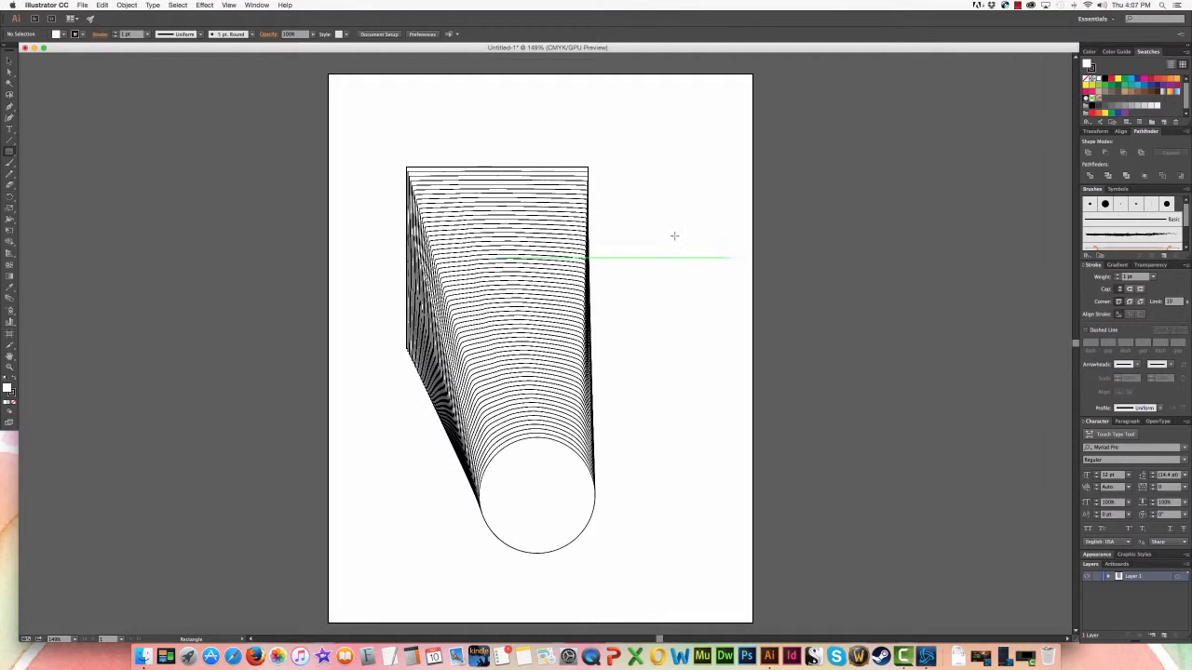
mouse_move(619, 189)
mouse_down()
mouse_move(784, 434)
mouse_move(772, 344)
mouse_move(739, 347)
mouse_up()
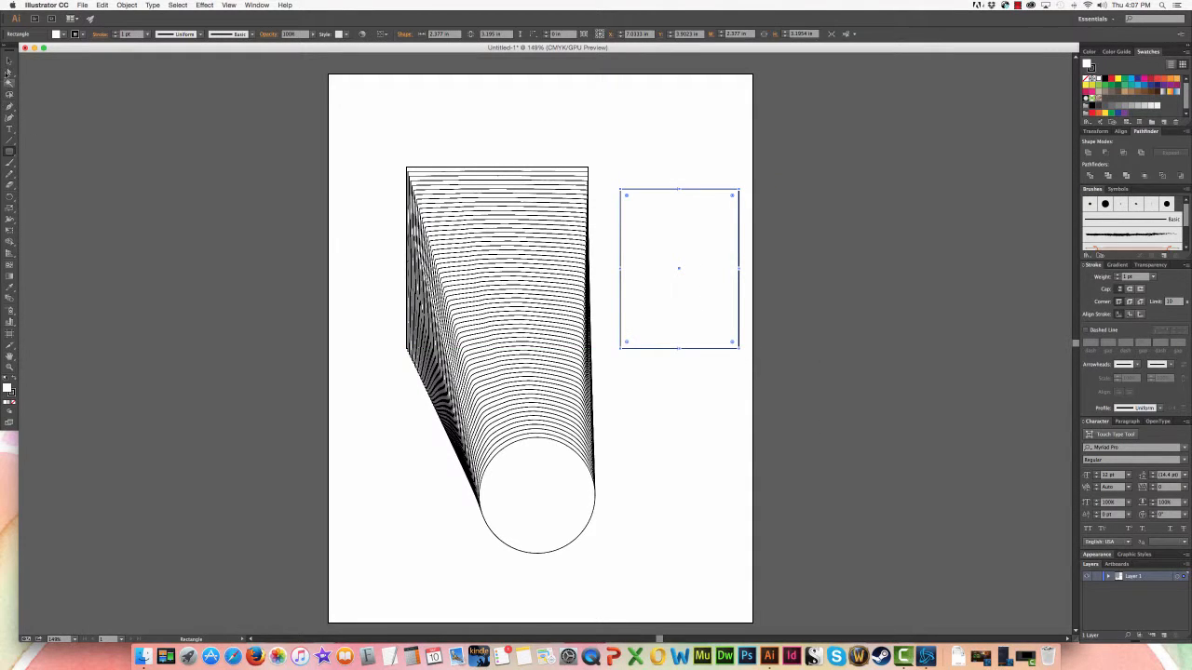
- Move the rectangle onto the blend so it covers the upper left part of the line pattern
key(v)
drag(652, 221, 478, 227)
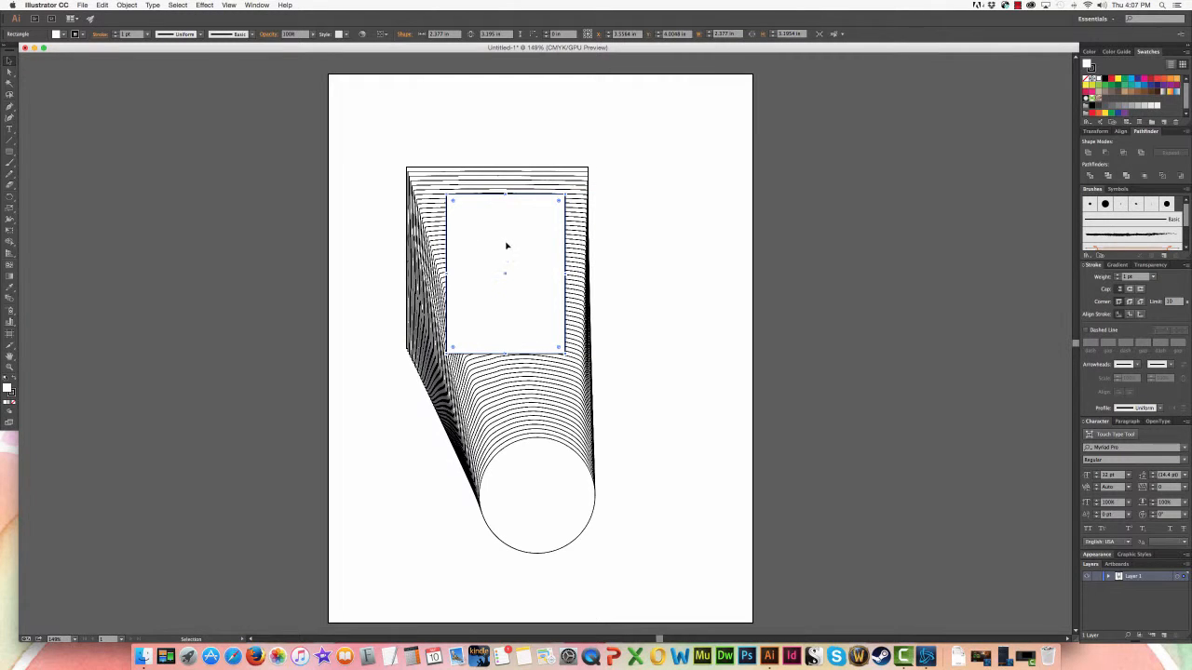
drag(511, 224, 478, 220)
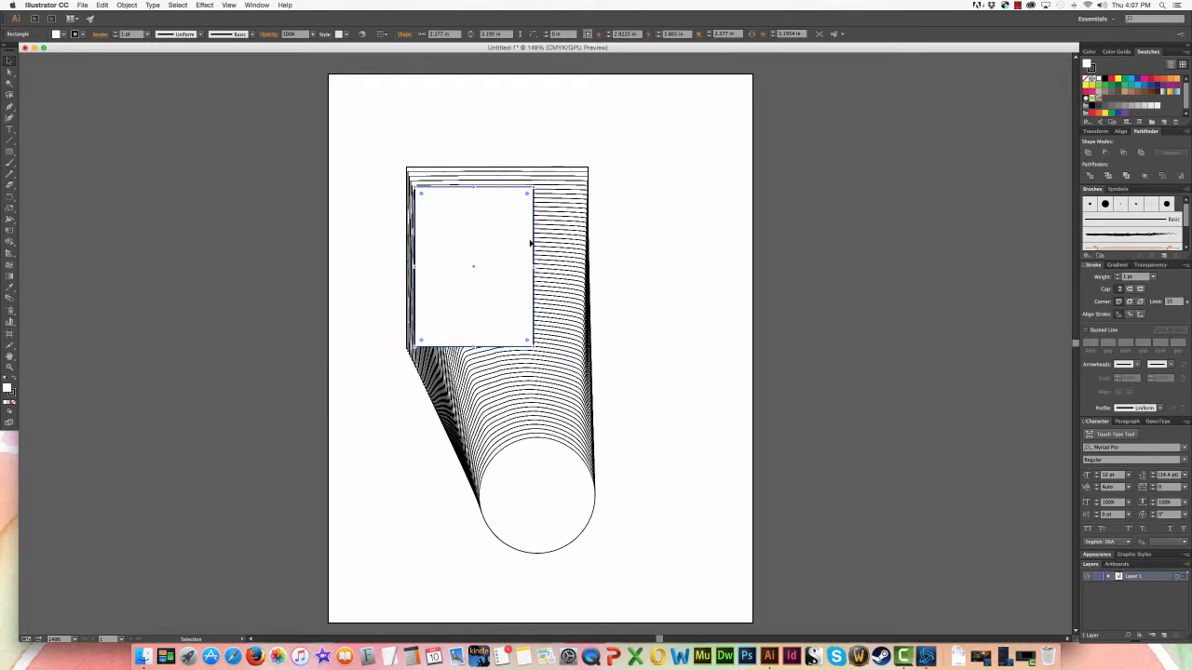
drag(500, 231, 499, 241)
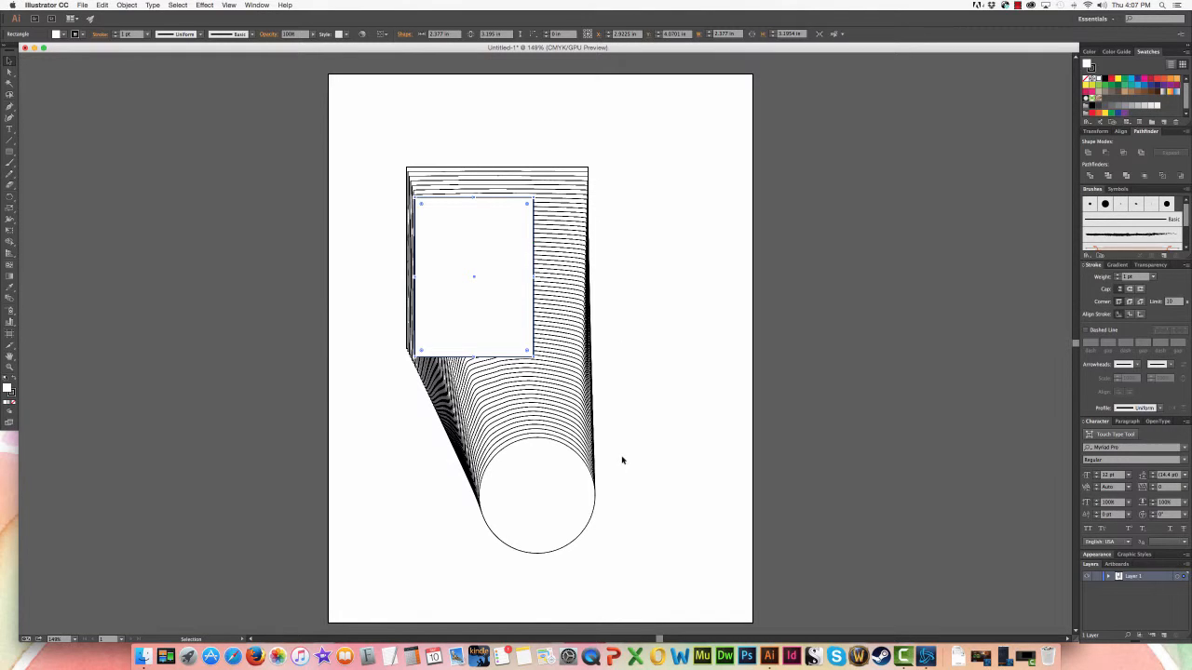
- Select the rectangle together with the blend and make a clipping mask from them
click(463, 183)
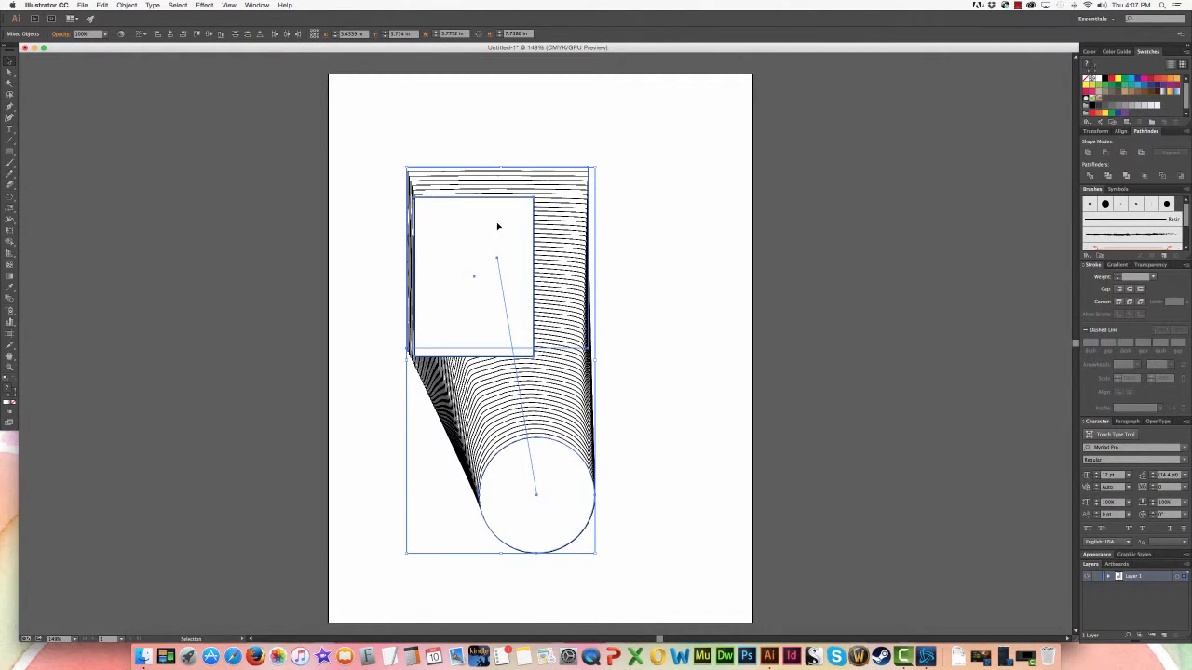
drag(400, 159, 599, 504)
right_click(476, 236)
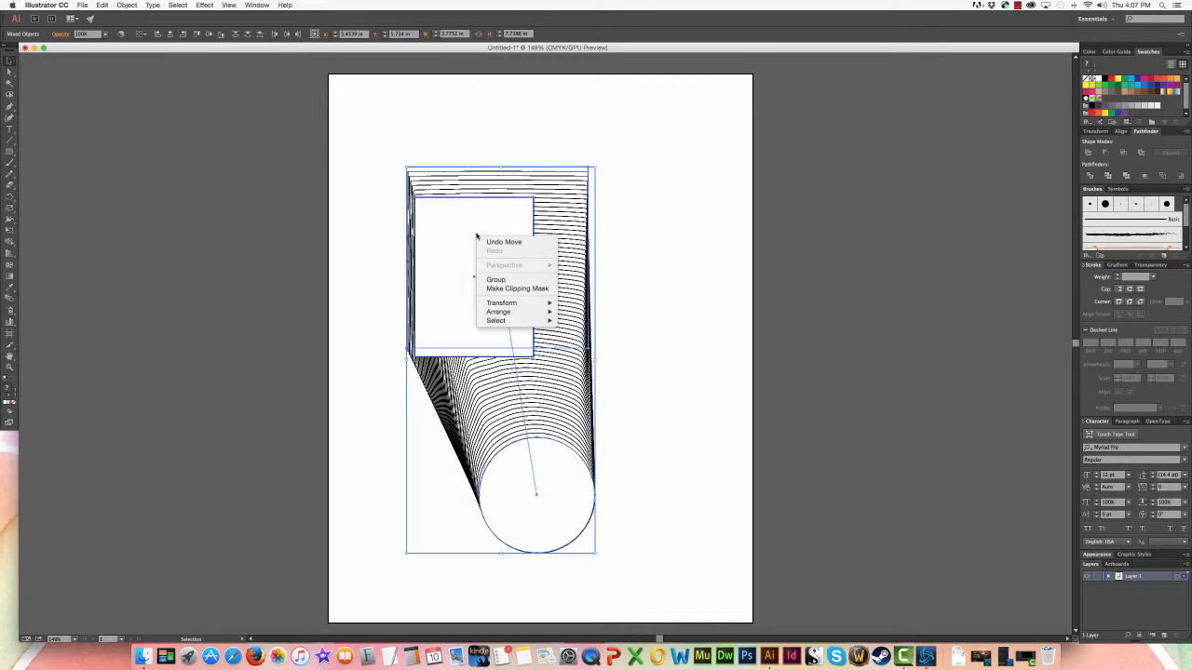
click(552, 290)
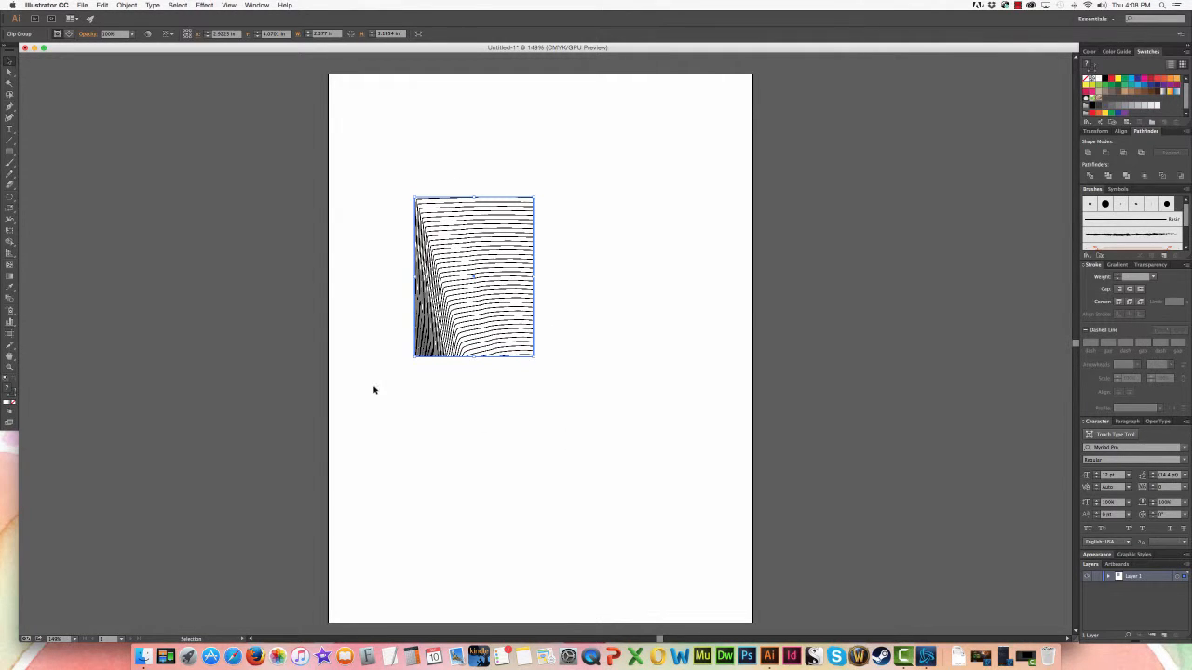
click(587, 190)
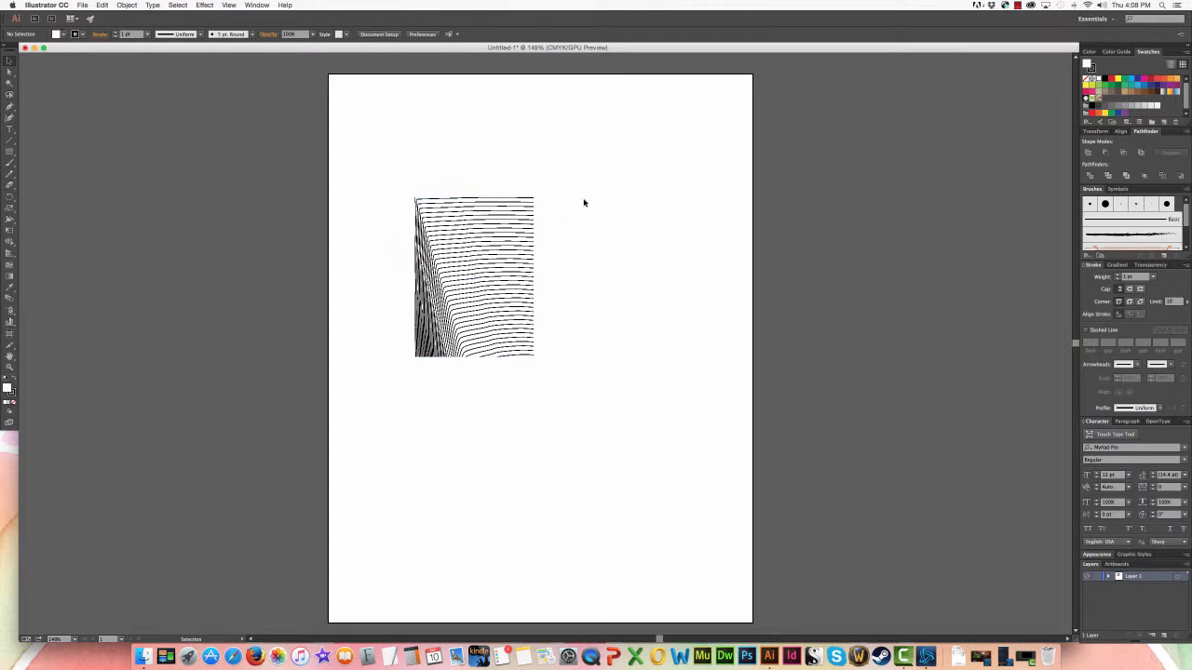
- Shift the clipped pattern slightly and enlarge it proportionally to about 5.78 by 7.77 in
drag(495, 276, 491, 265)
scroll(473, 272, up, 1)
scroll(473, 272, right, 1)
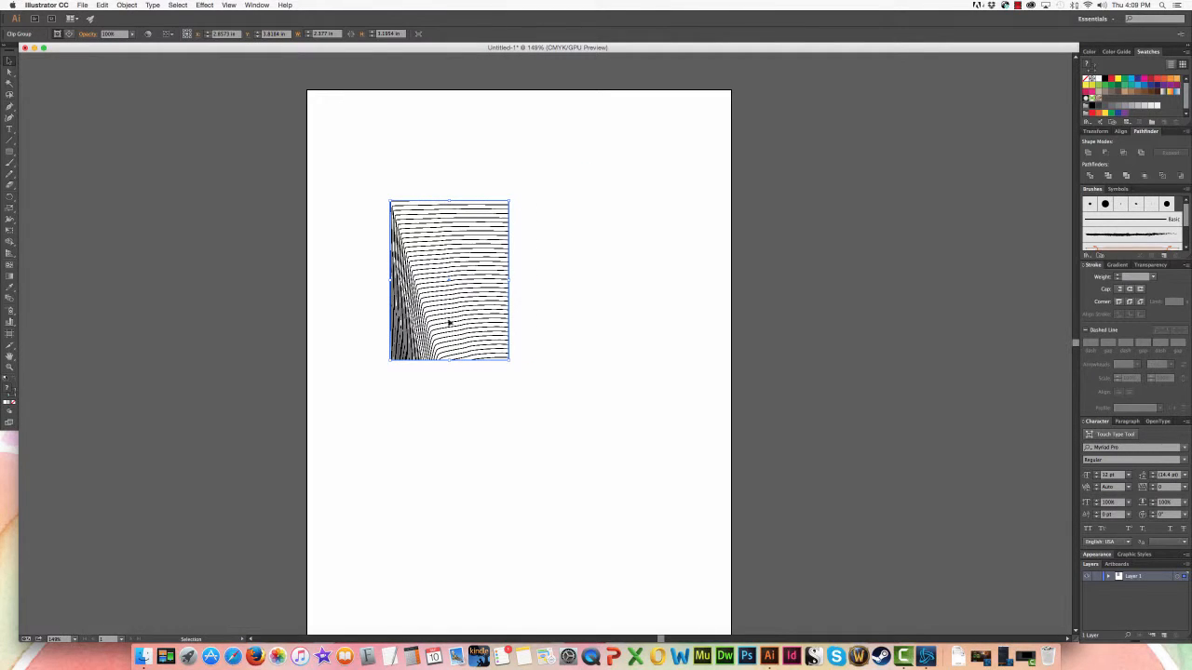
drag(509, 359, 787, 588)
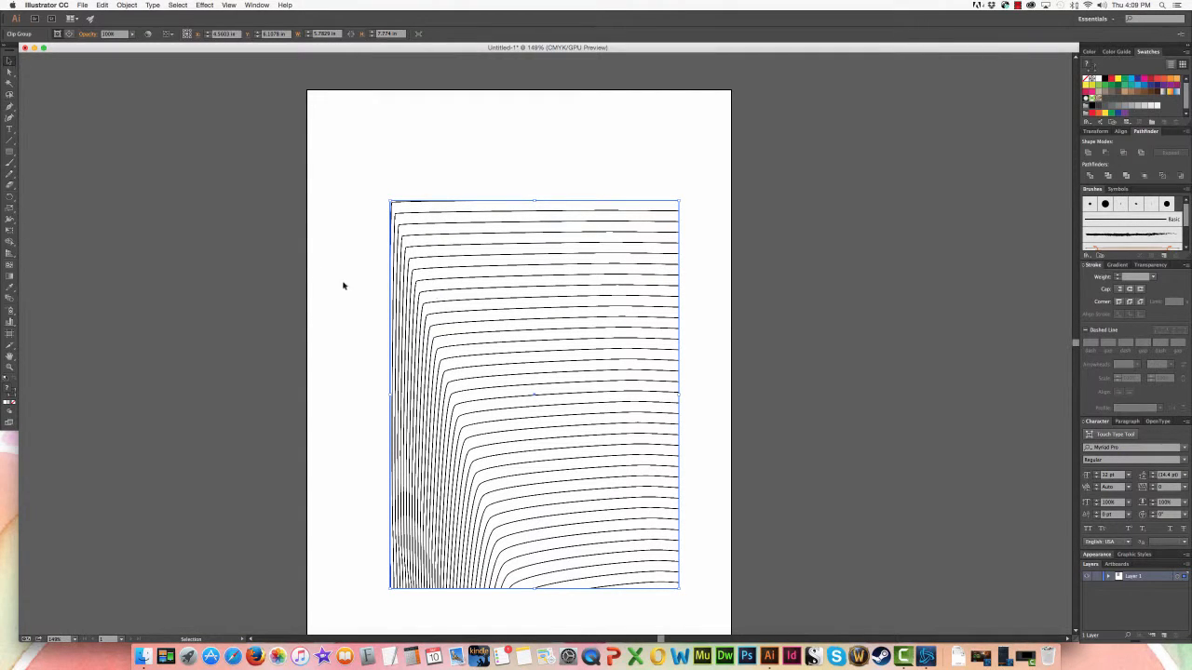
- Reduce the clipped pattern proportionally to about 4.42 by 5.94 in and deselect it
click(285, 294)
click(602, 429)
drag(678, 588, 633, 495)
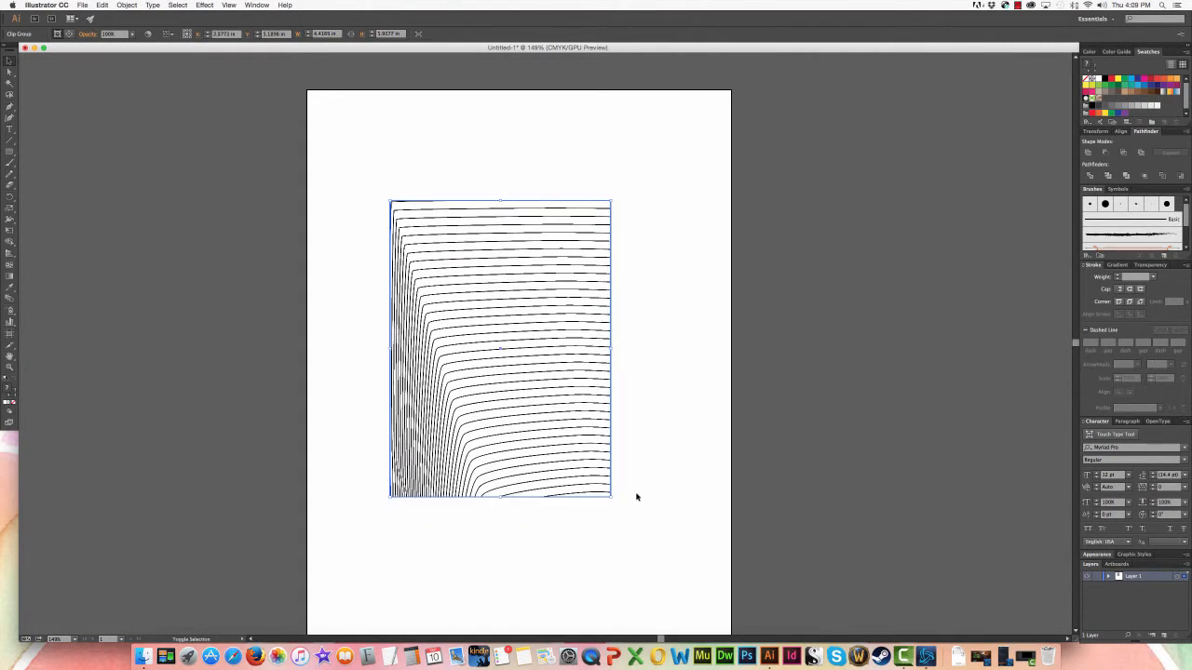
click(721, 407)
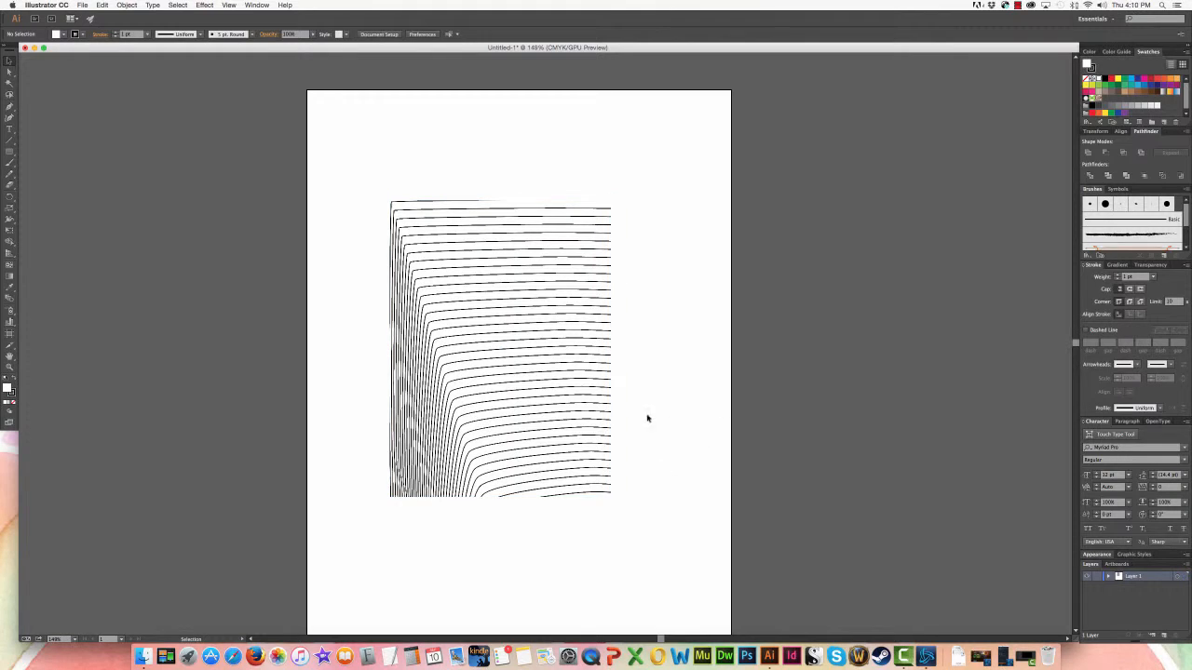
- Shrink the clipped pattern proportionally to less than half its size and deselect it
click(603, 379)
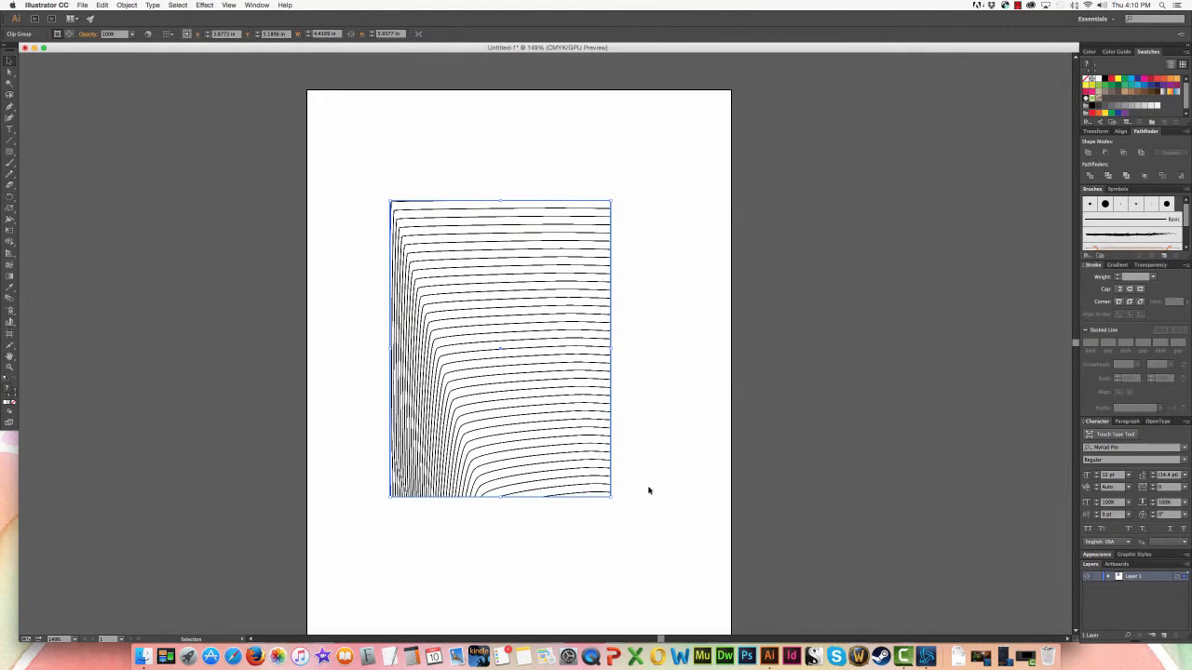
drag(610, 496, 495, 389)
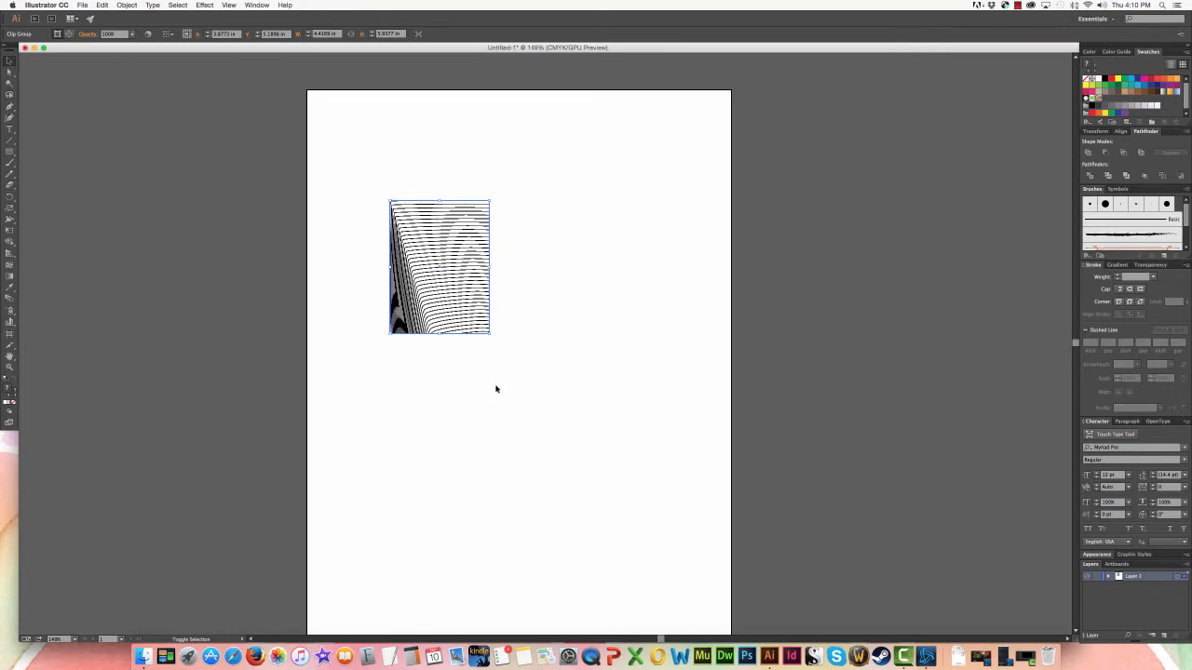
click(520, 386)
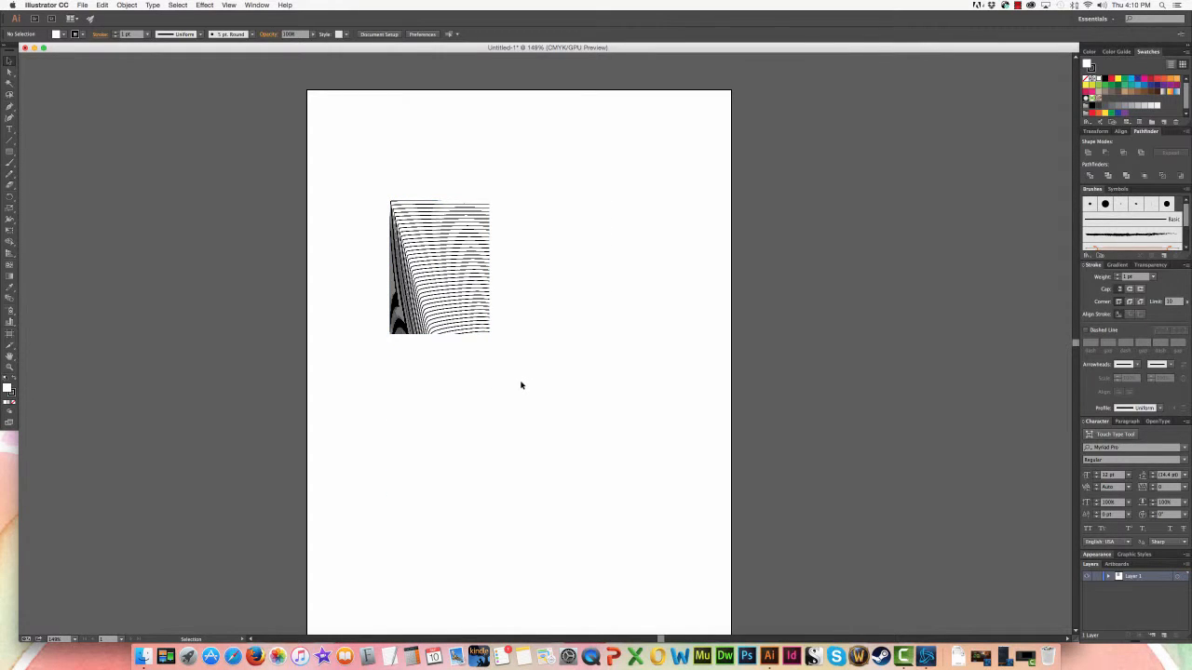
- Undo the scaling of the clipped pattern and the clipping mask, back to the separate rectangle and blend
key(super+z)
key(super+z)
key(super+z)
key(super+z)
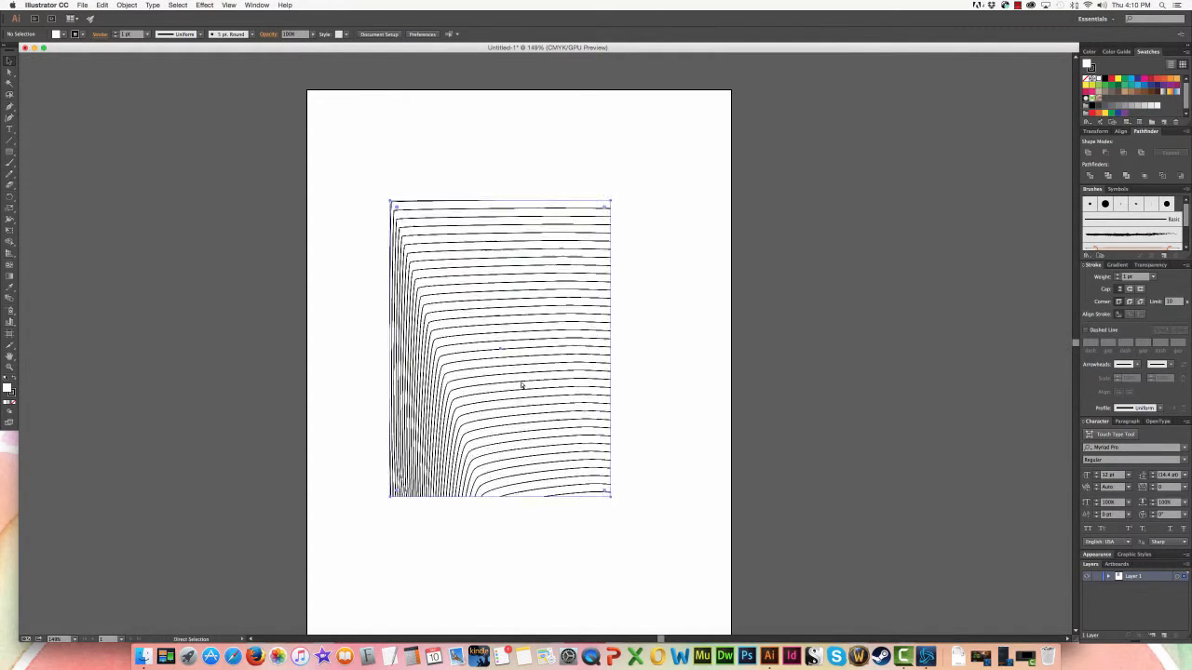
key(v)
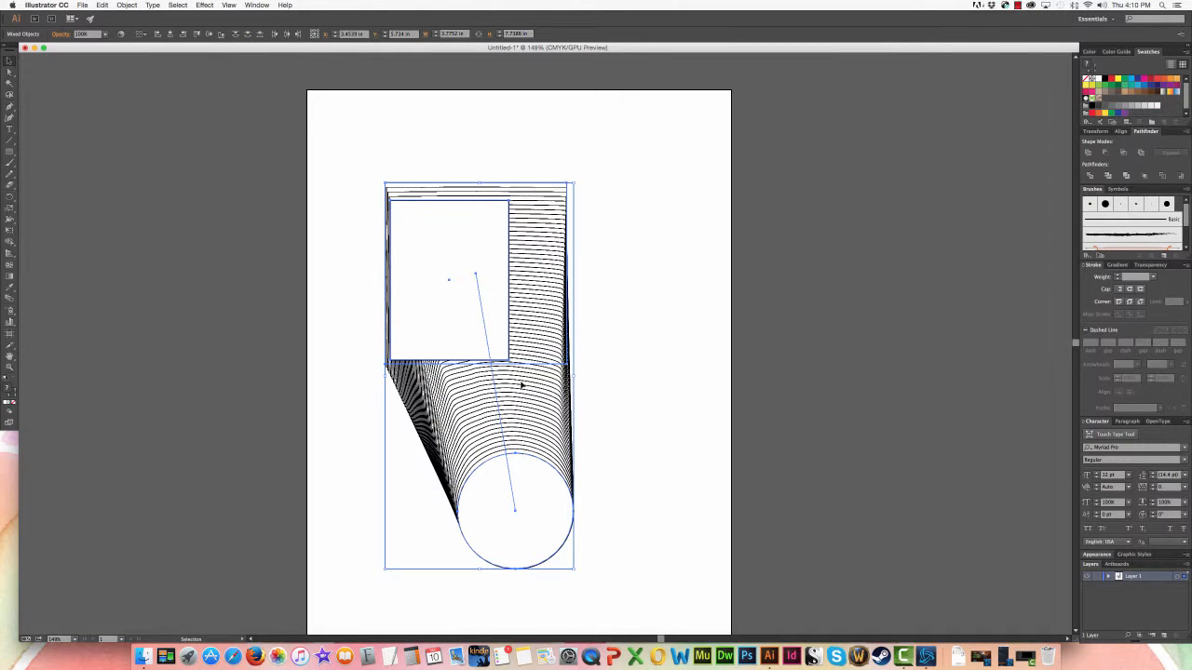
- Delete the white rectangle on top of the blend and fill the square-to-circle blend with yellow
click(405, 309)
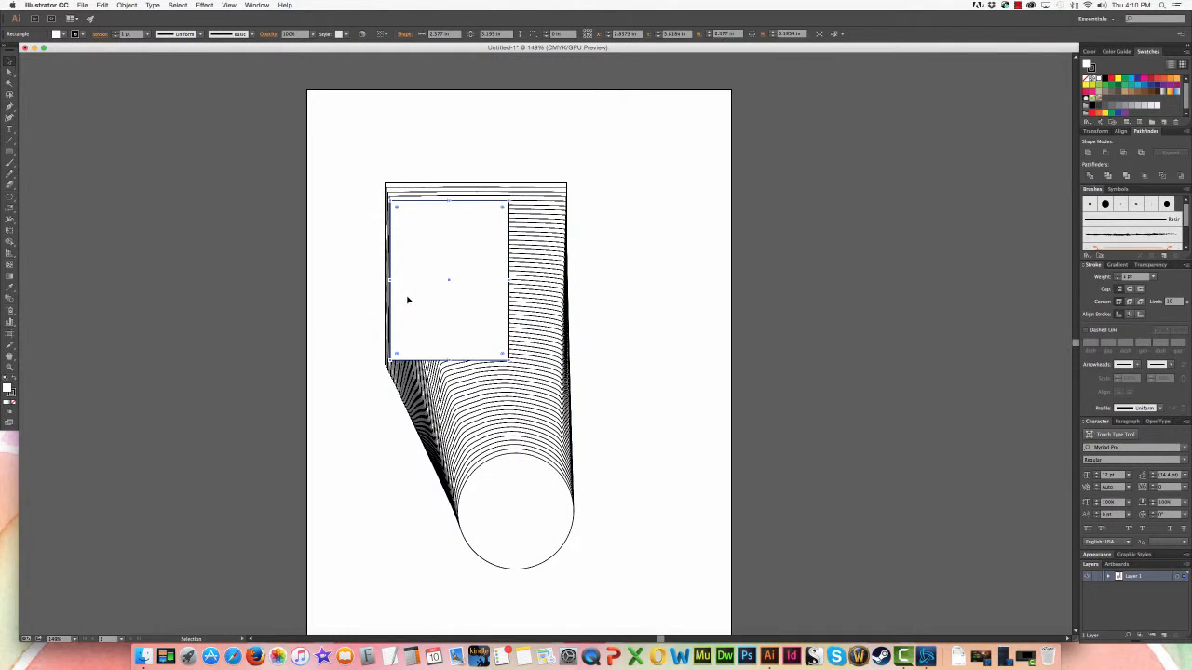
key(Delete)
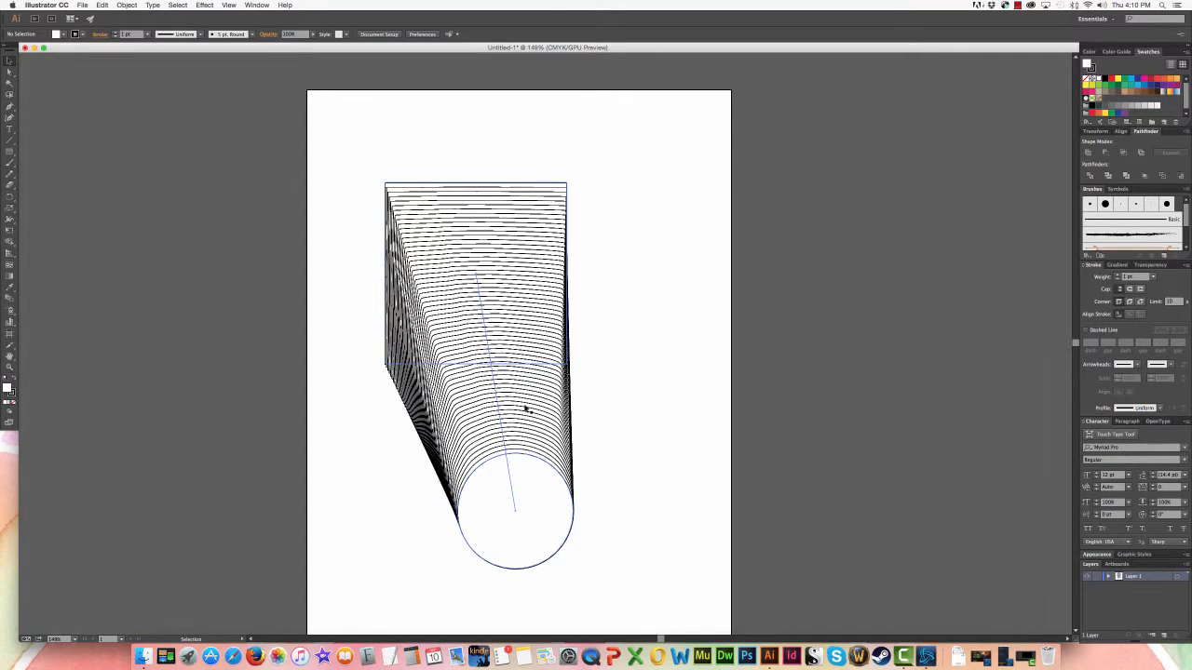
click(526, 407)
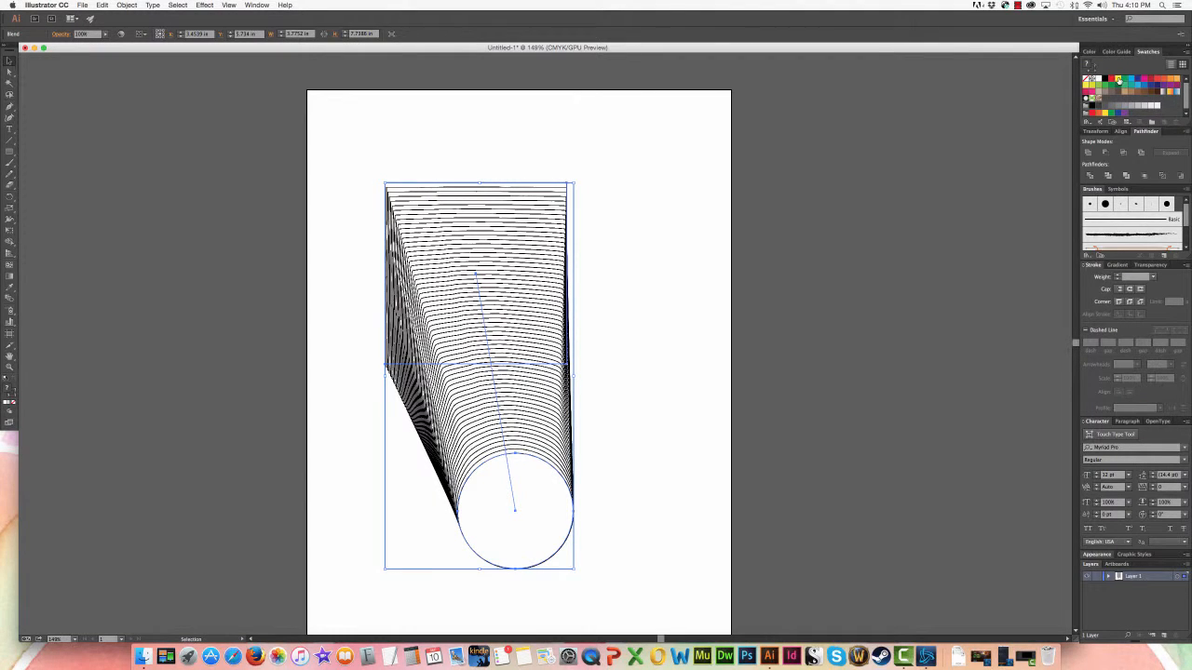
click(1120, 81)
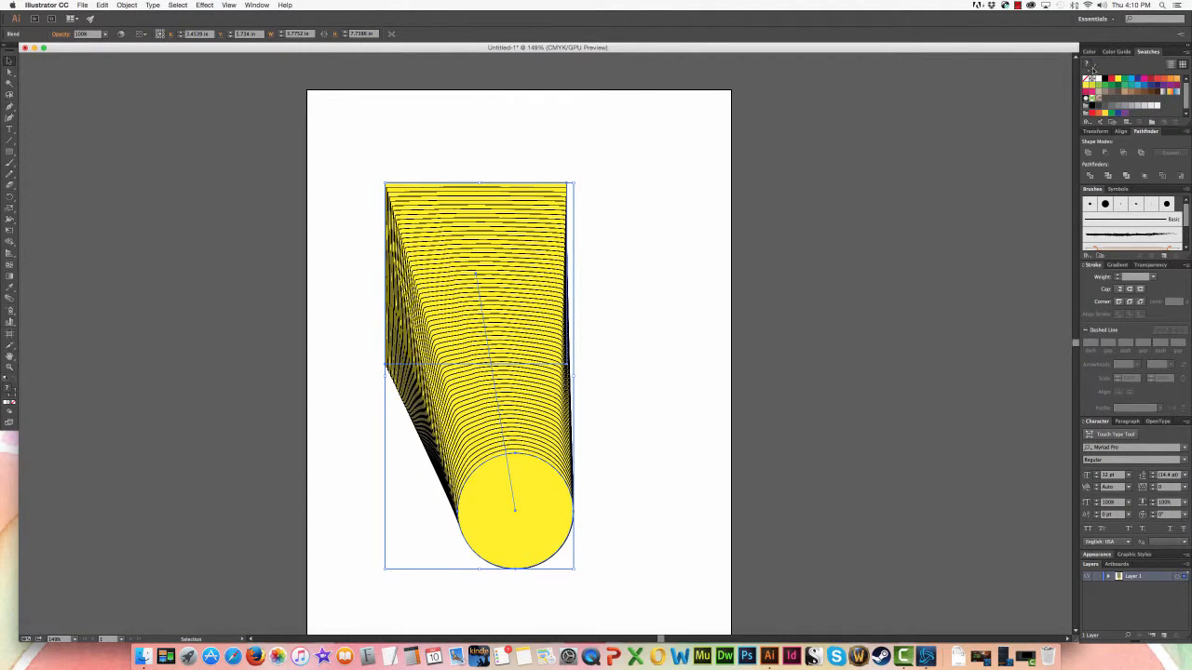
- Try the yellow blend without a stroke, and give it a black stroke again
click(1086, 80)
click(841, 150)
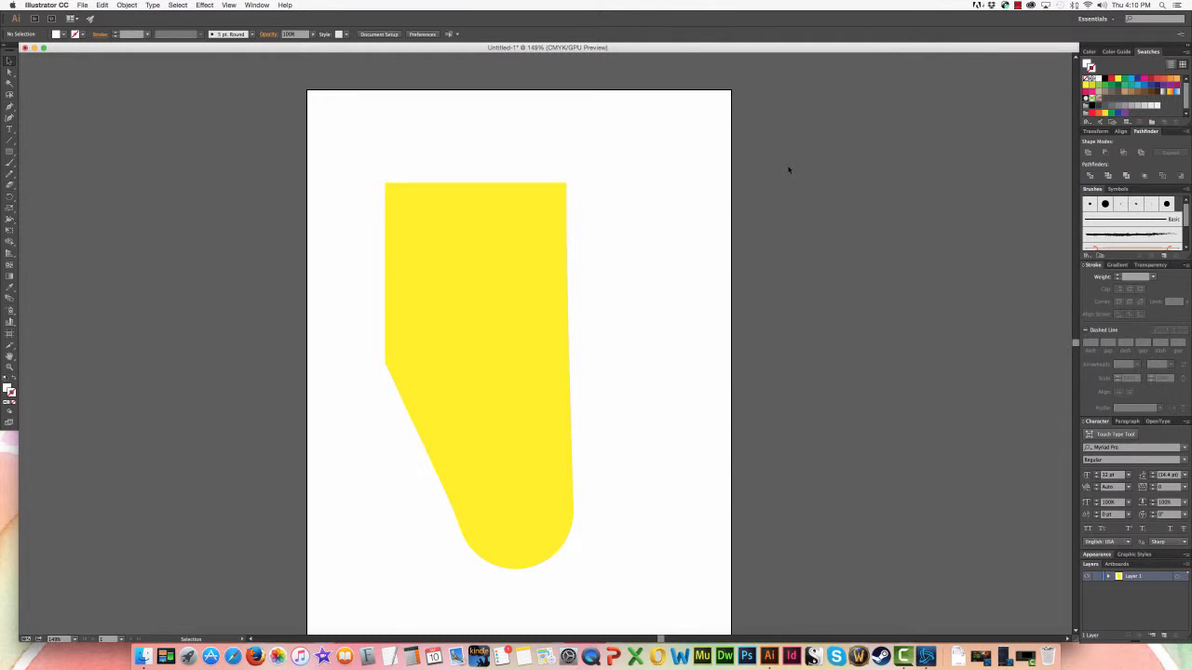
click(551, 260)
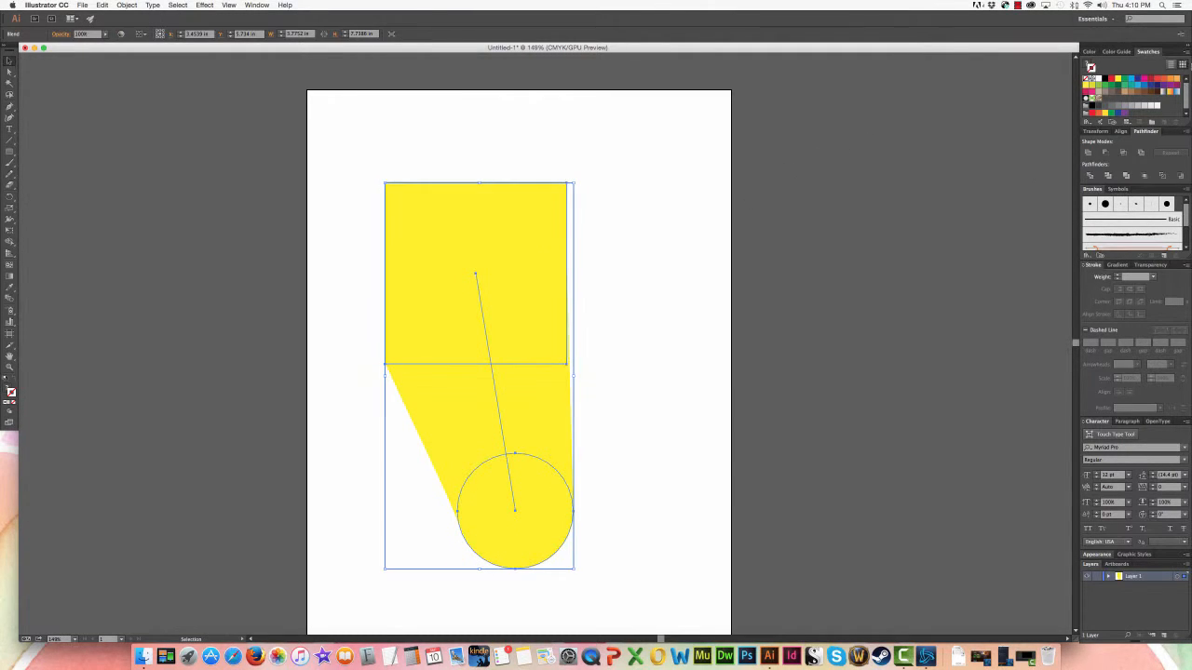
click(1102, 81)
click(847, 153)
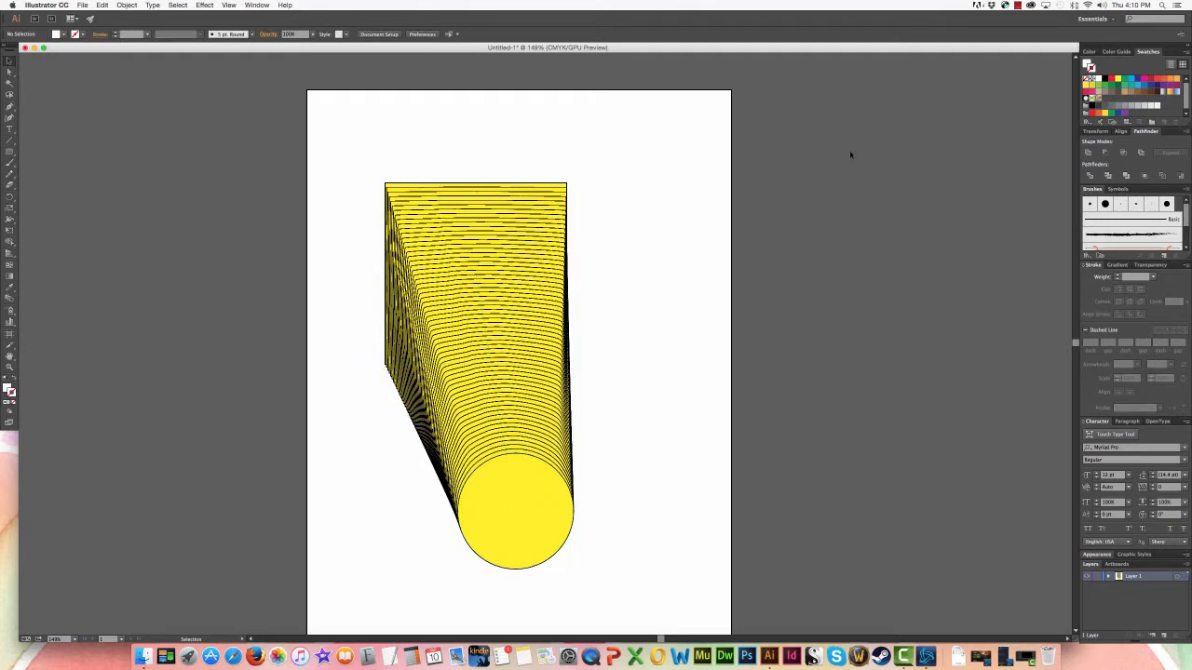